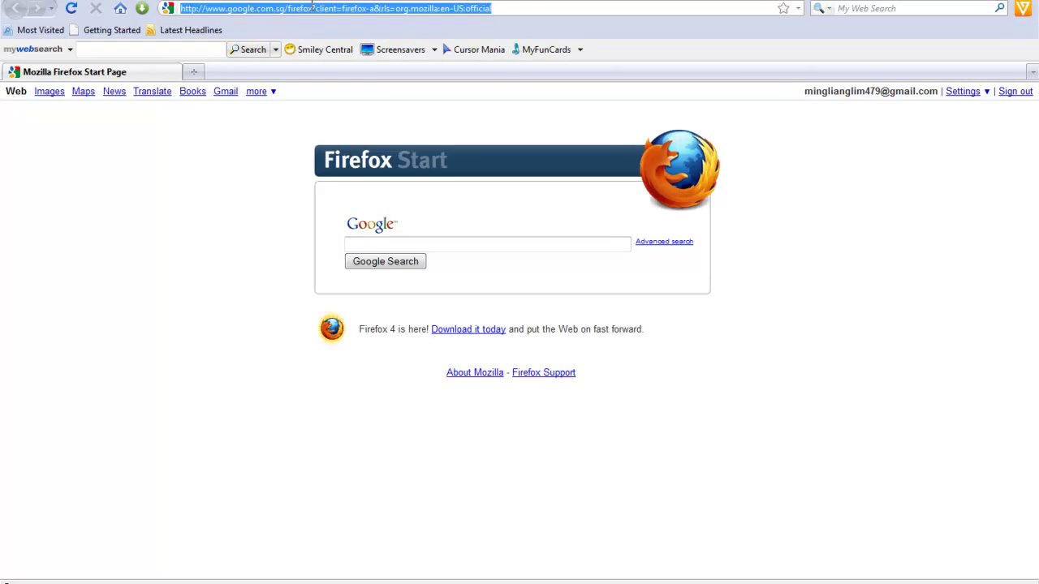
Open YouTube and go to your own channel page from the account menu.
text(y)
click(317, 20)
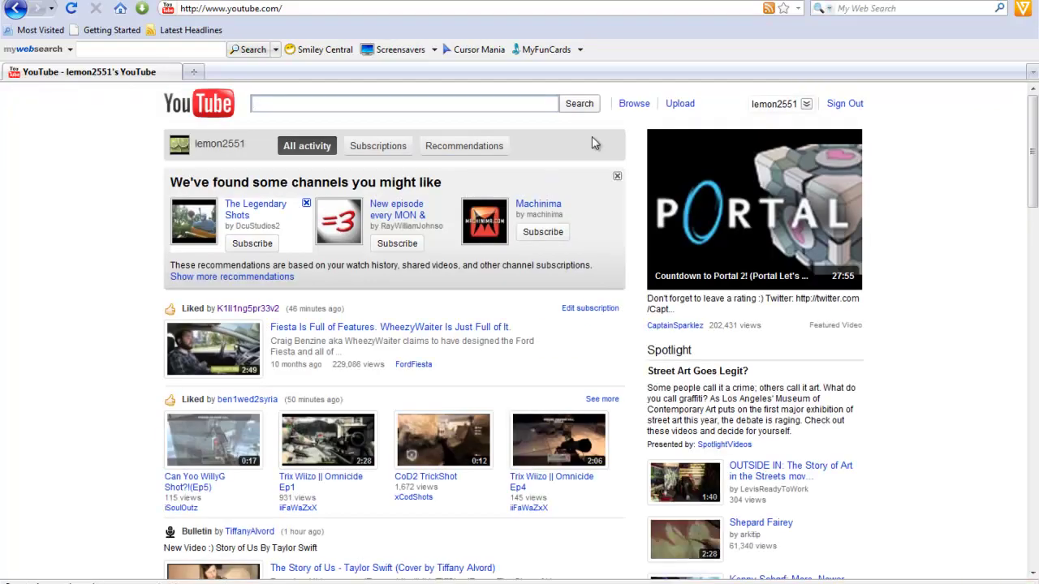
click(806, 104)
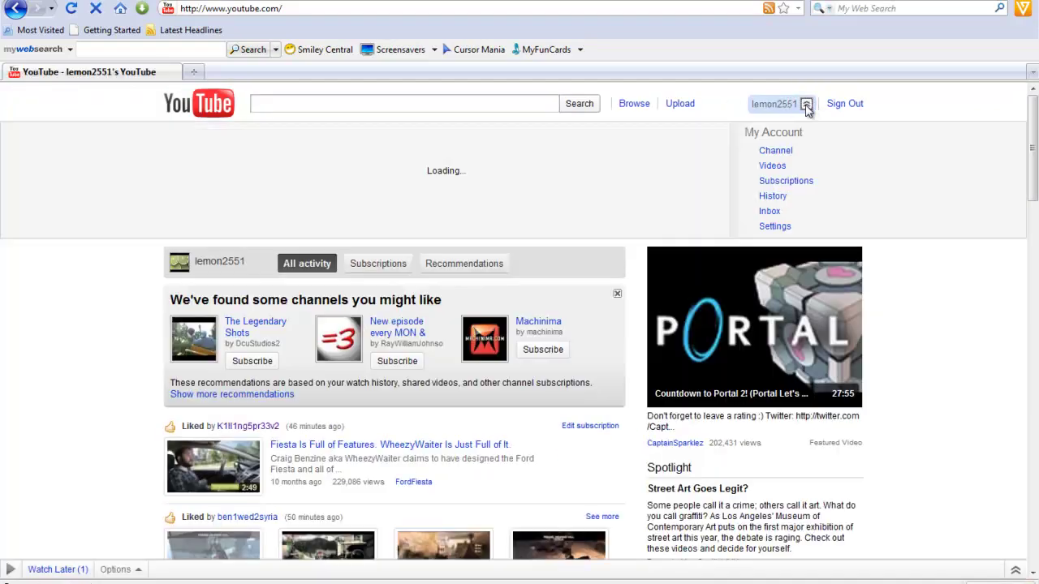
click(785, 154)
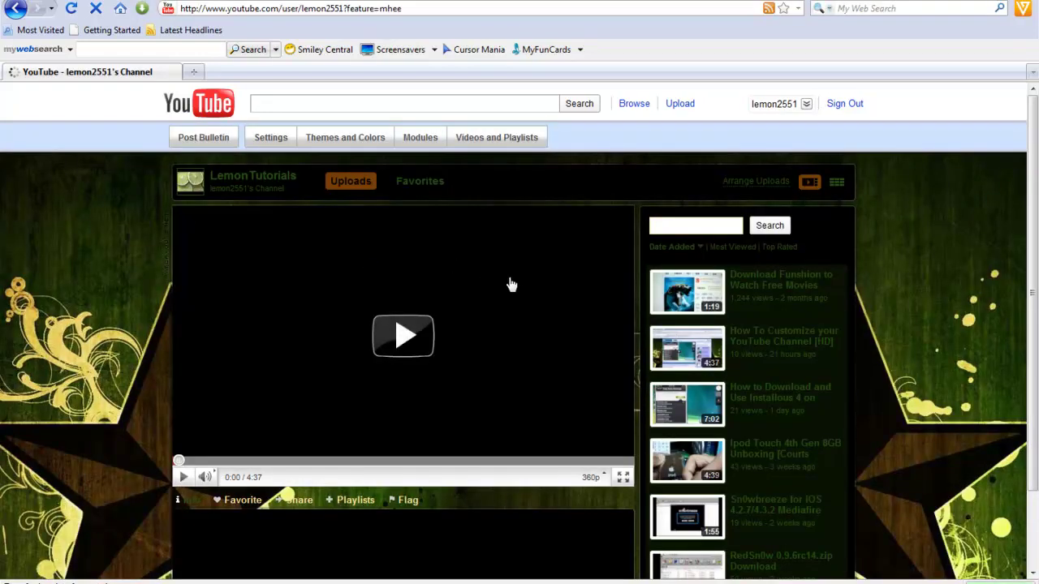
On the channel page, check the quality options of the How To Customize video.
scroll(458, 366, down, 4)
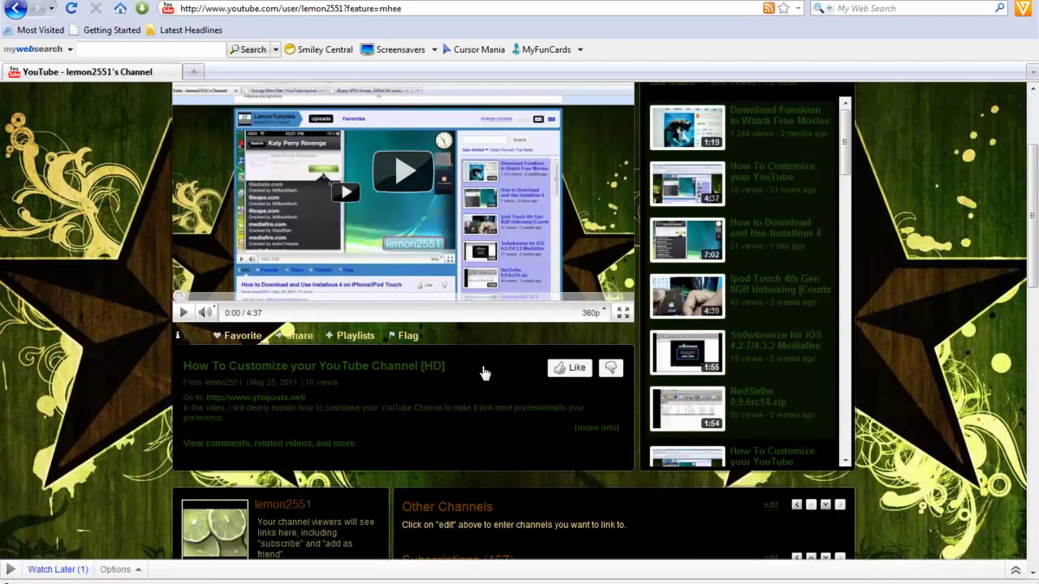
click(584, 312)
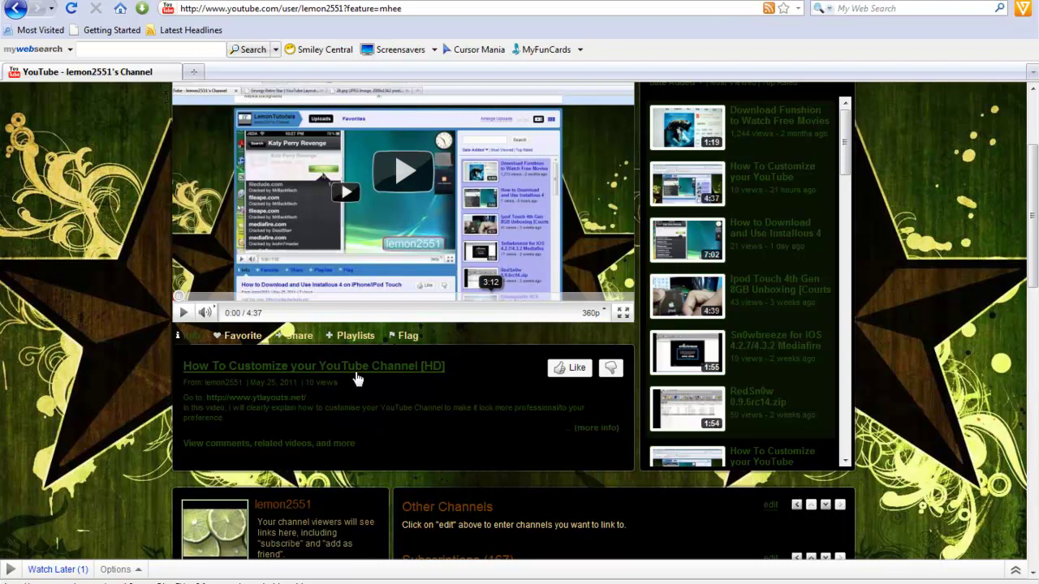
scroll(284, 366, up, 2)
scroll(284, 366, up, 2)
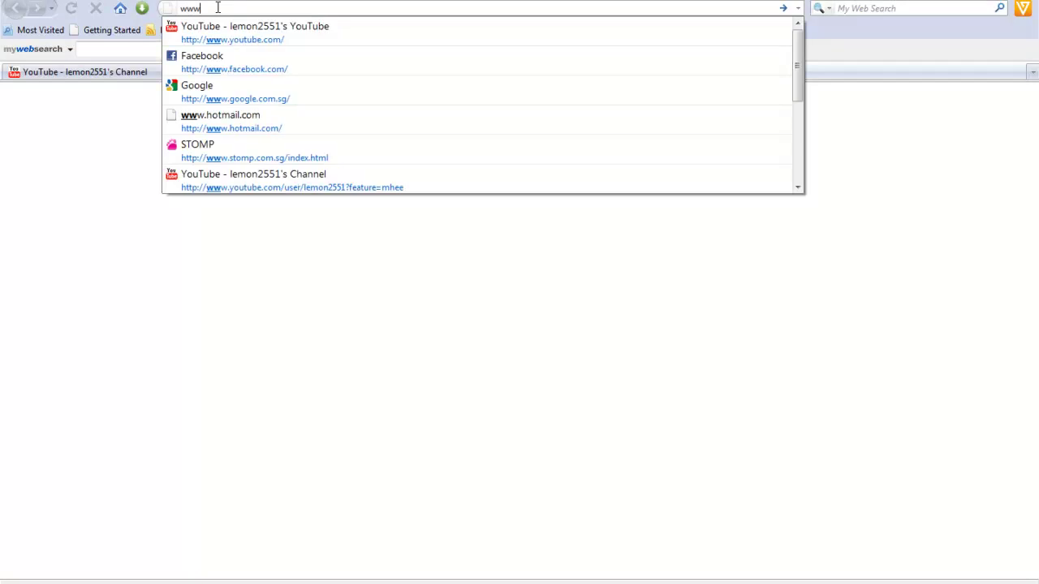
text(http://keepvid.com/)
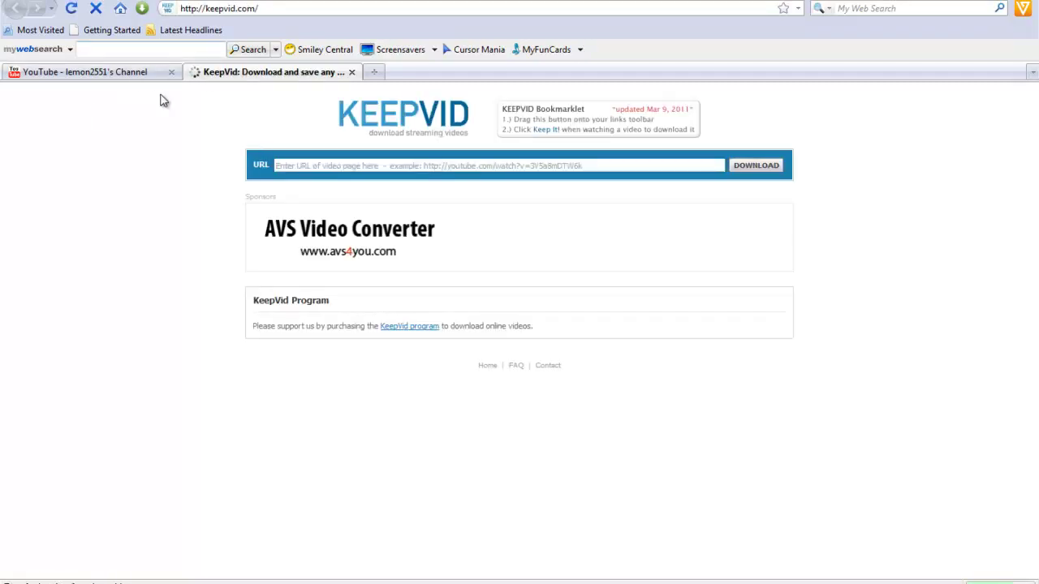
click(125, 73)
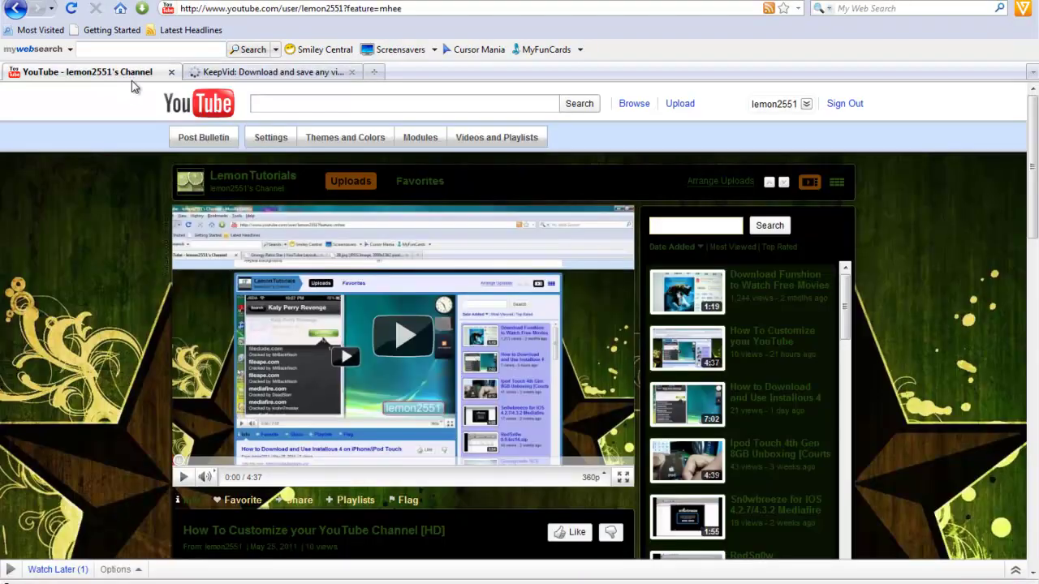
Open the How To Customize your YouTube Channel [HD] video, pause it, and select its URL.
click(369, 530)
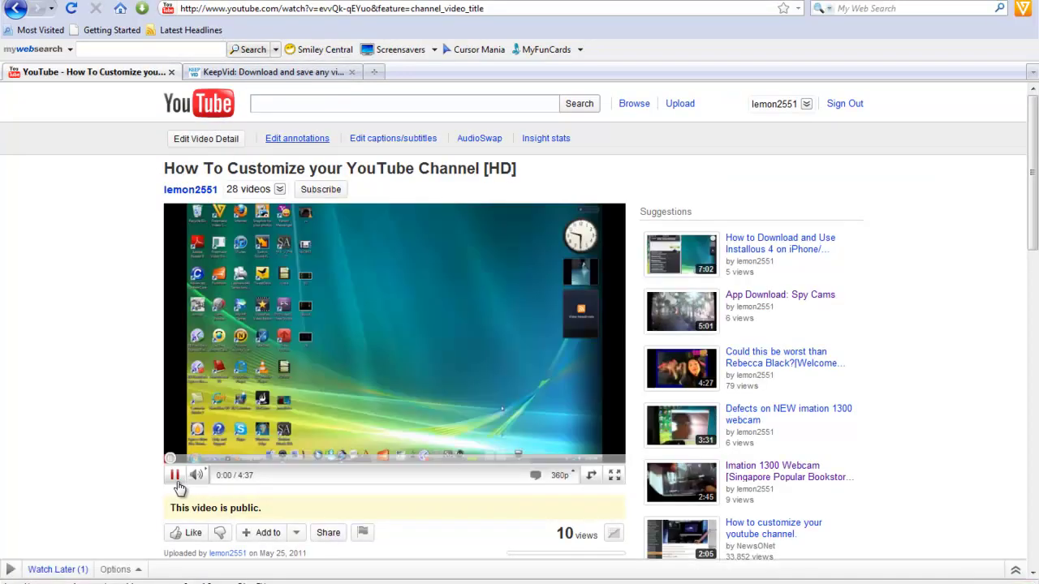
click(174, 474)
click(483, 9)
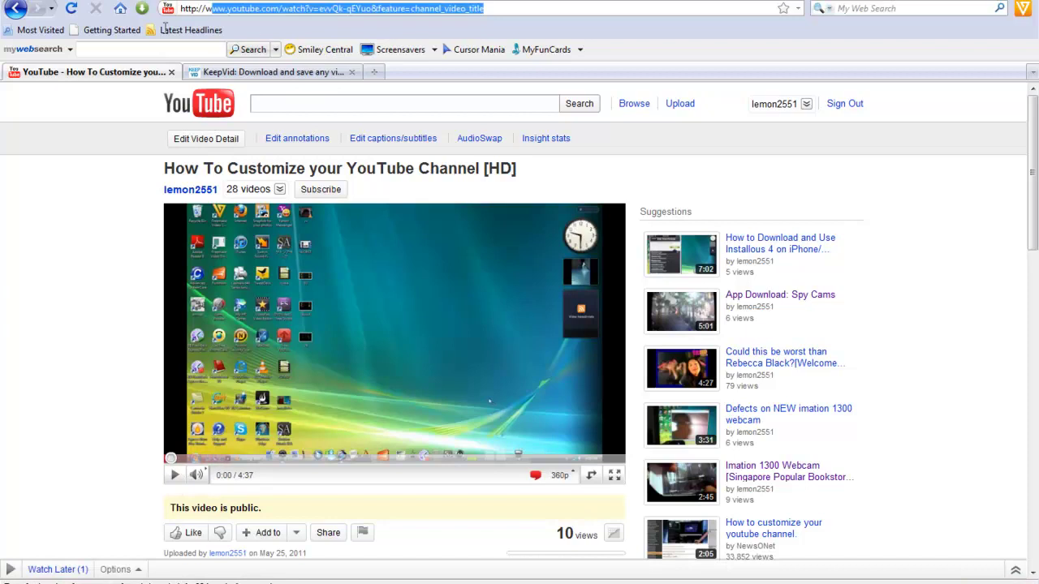
right_click(232, 8)
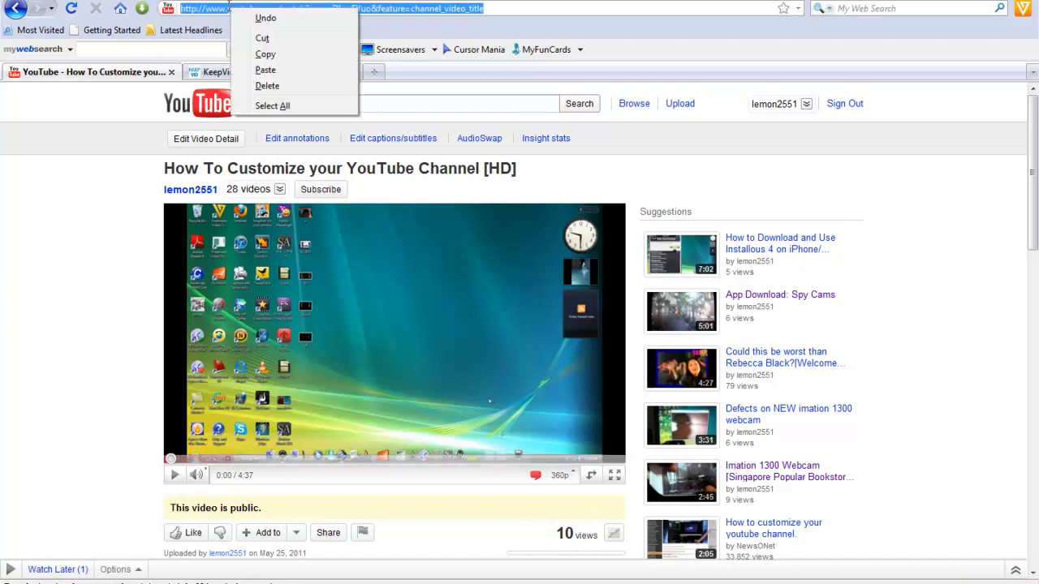
Copy the video URL, paste it into KeepVid's link field, and request download links.
click(285, 57)
click(275, 75)
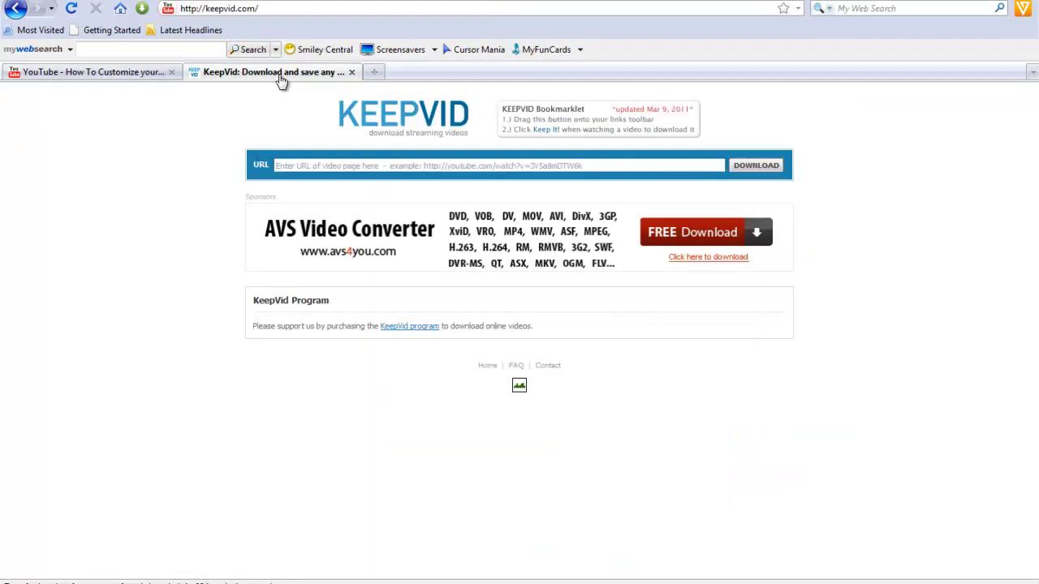
right_click(419, 170)
click(452, 234)
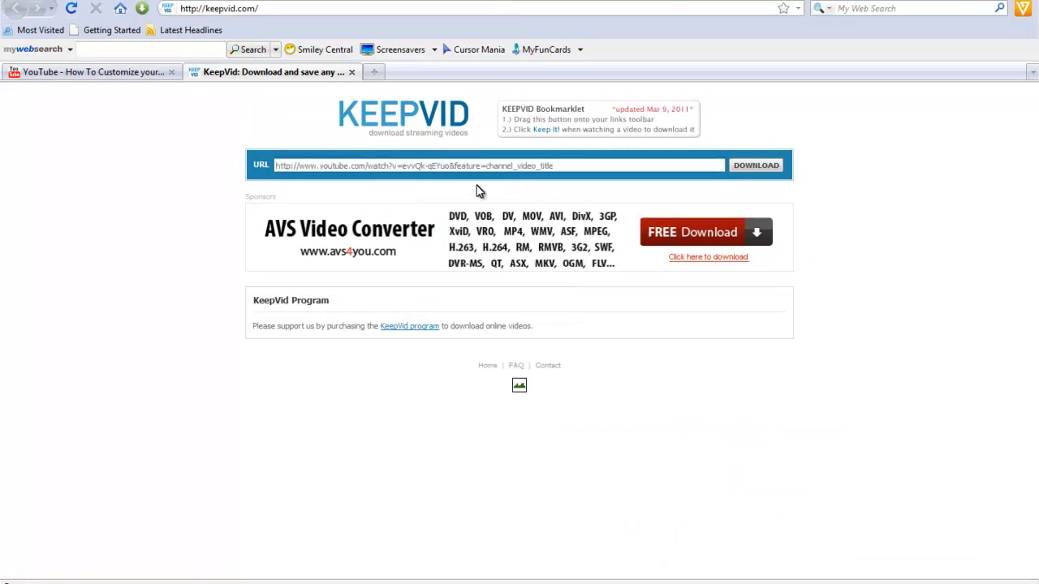
click(751, 165)
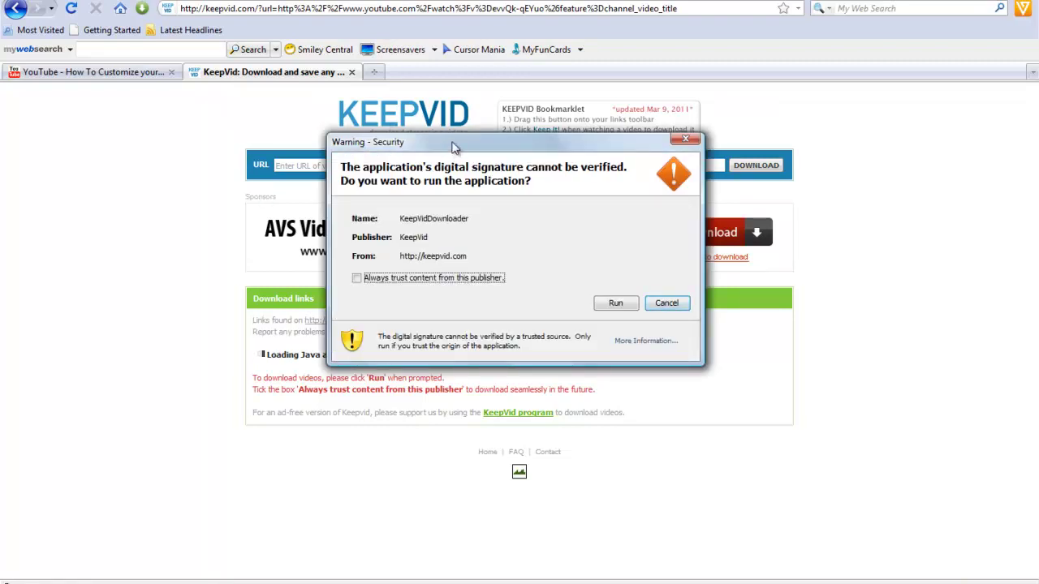
Always trust the KeepVid publisher and run its downloader from the security warning.
drag(451, 147, 298, 176)
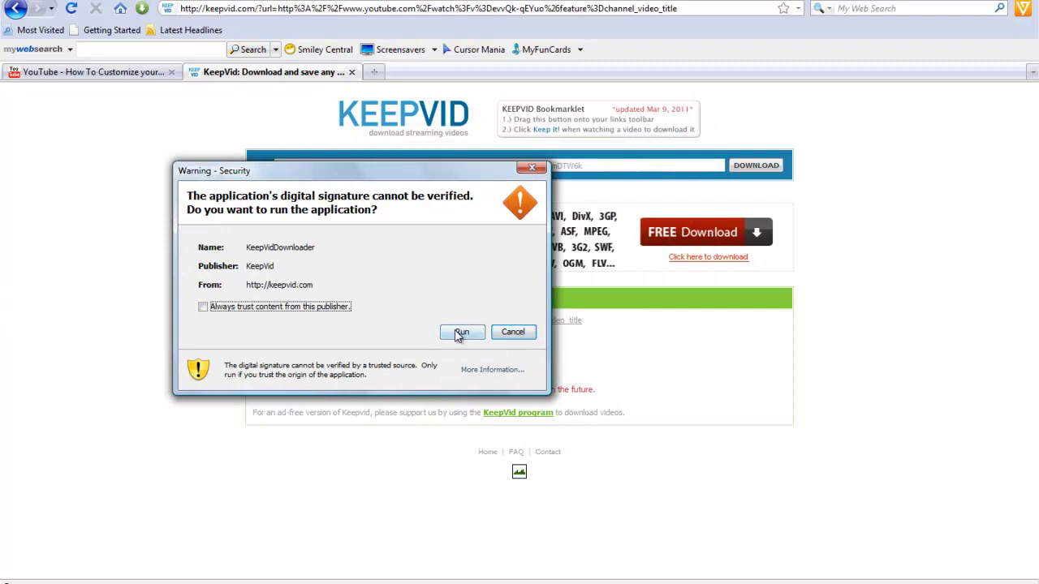
click(207, 308)
click(461, 331)
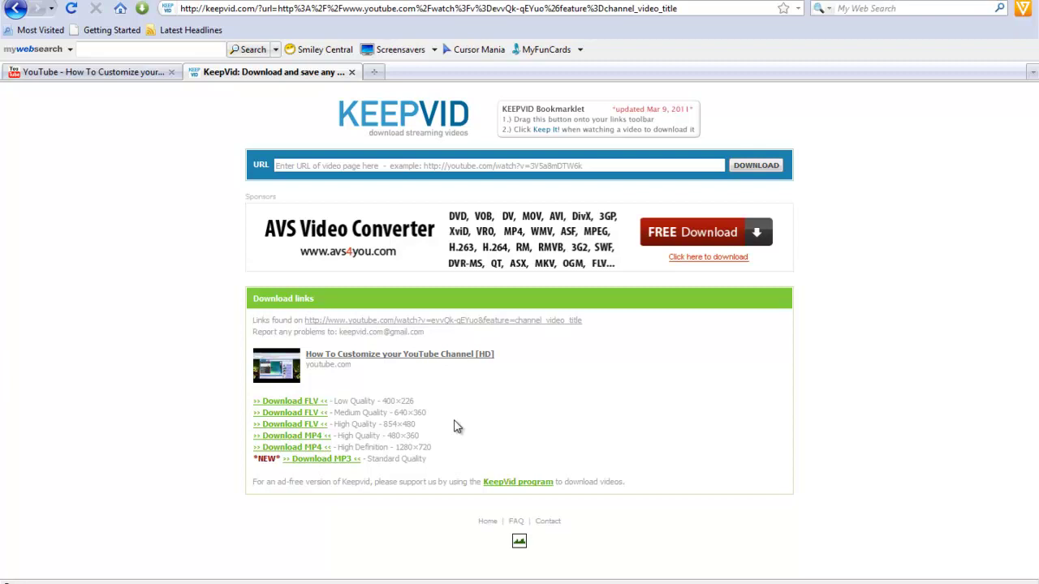
Pick the 1280×720 HD MP4 link and save the file to disk instead of opening it.
click(312, 448)
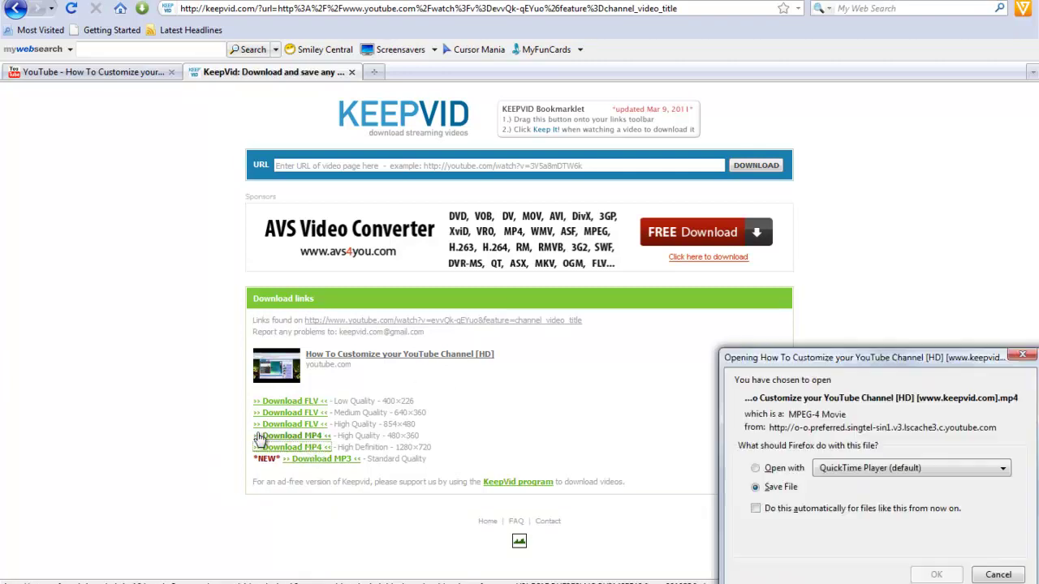
drag(763, 367, 344, 196)
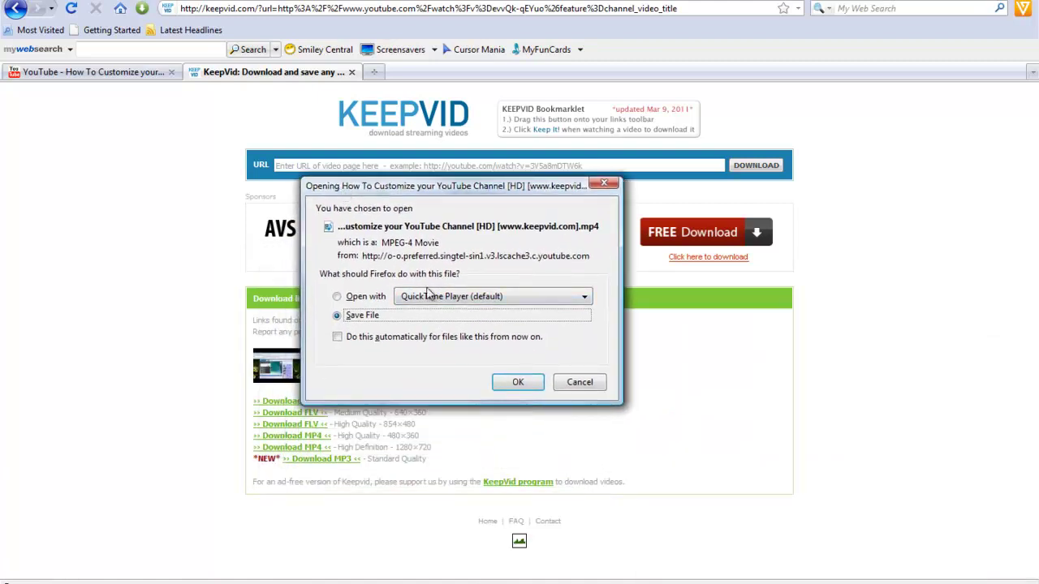
click(336, 296)
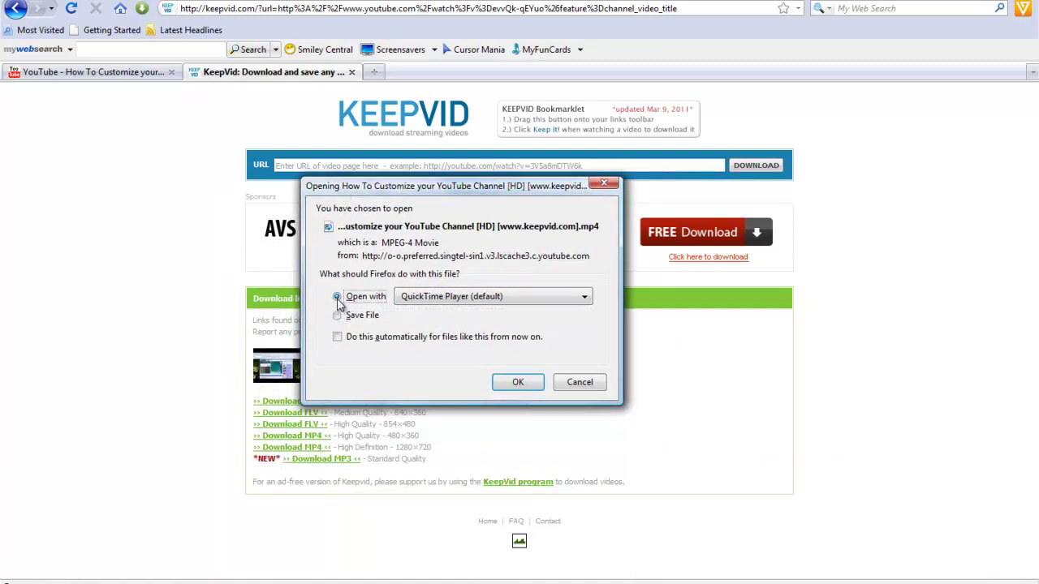
click(338, 315)
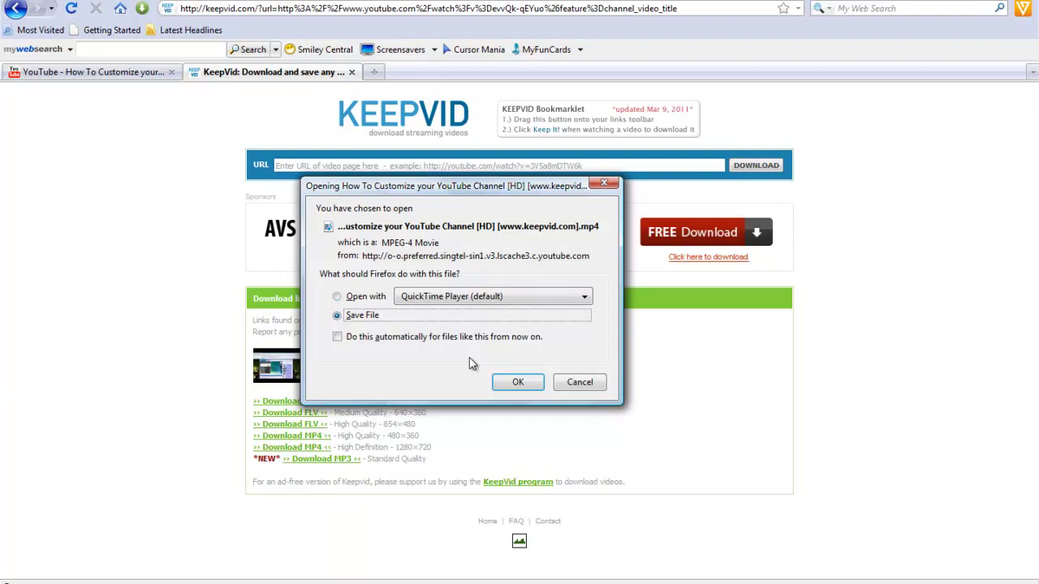
click(525, 387)
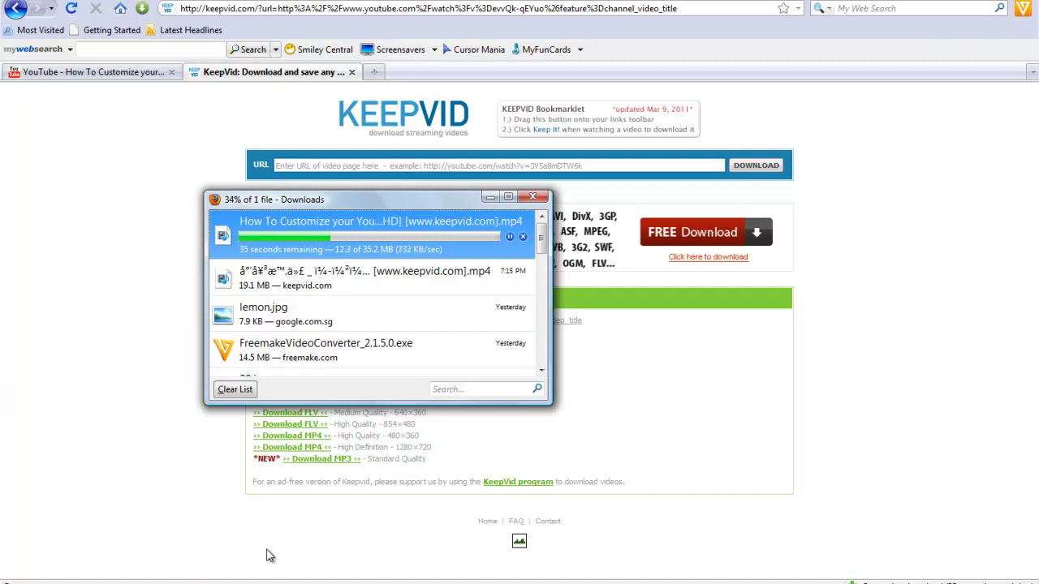
Open the folder containing the finished MP4 download from Firefox's Downloads window.
click(288, 568)
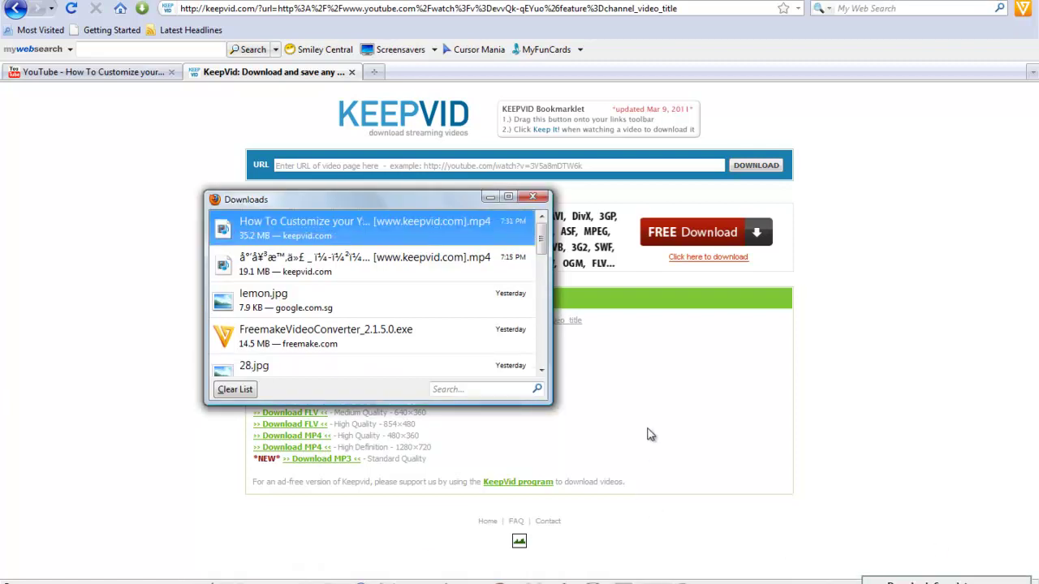
right_click(394, 231)
click(446, 259)
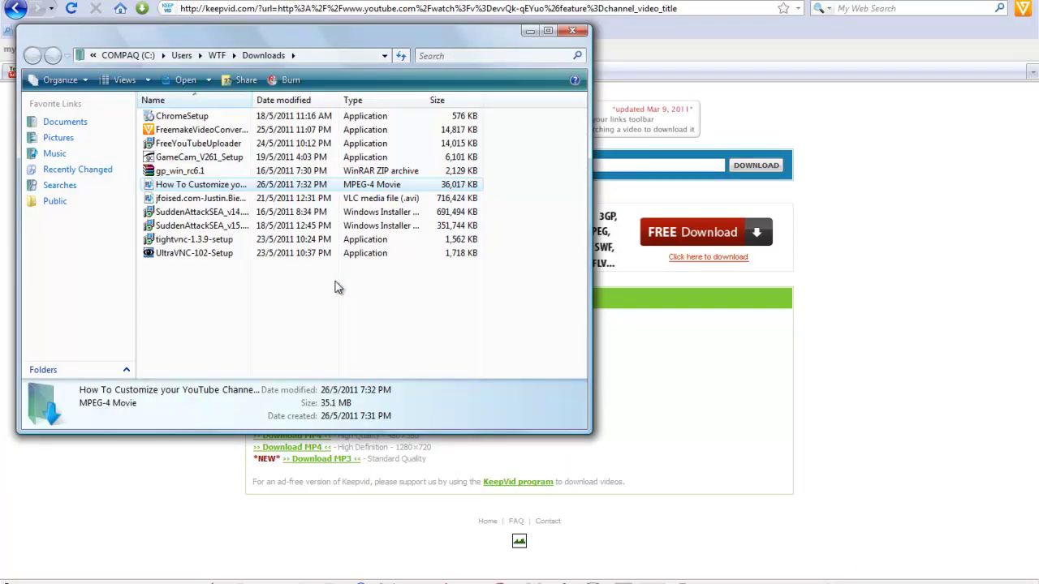
double_click(235, 185)
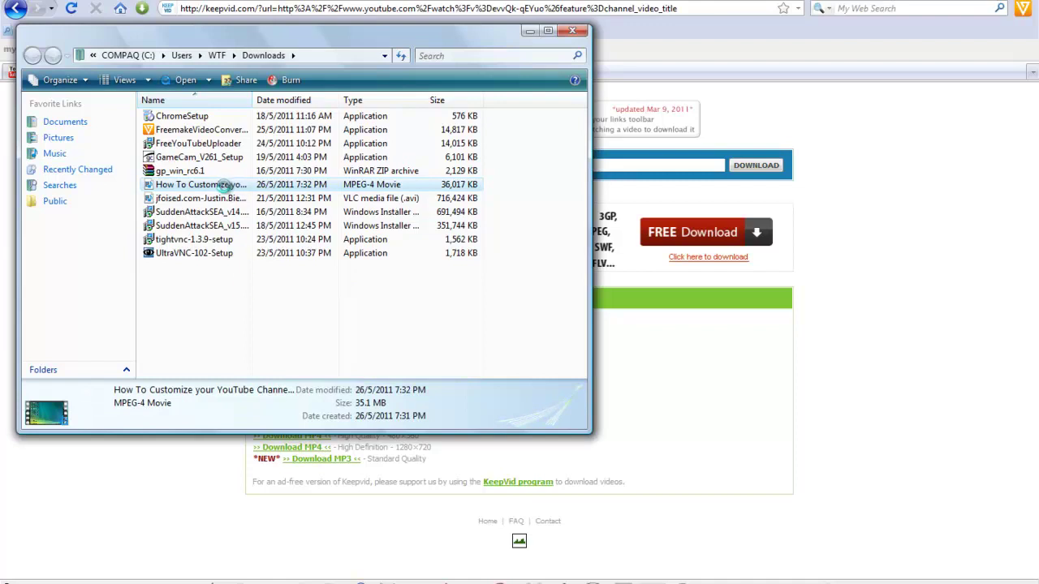
right_click(221, 188)
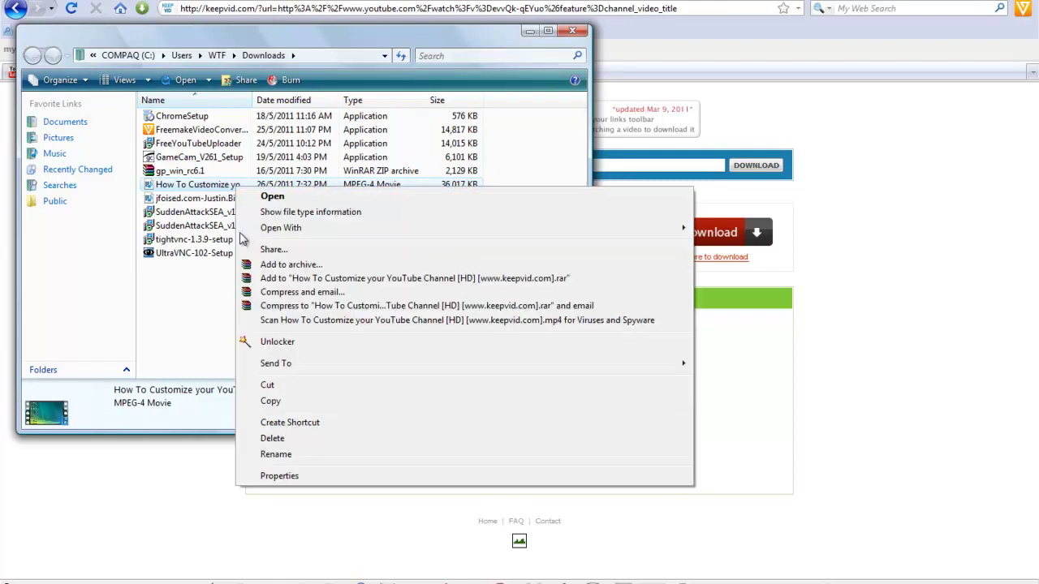
click(293, 456)
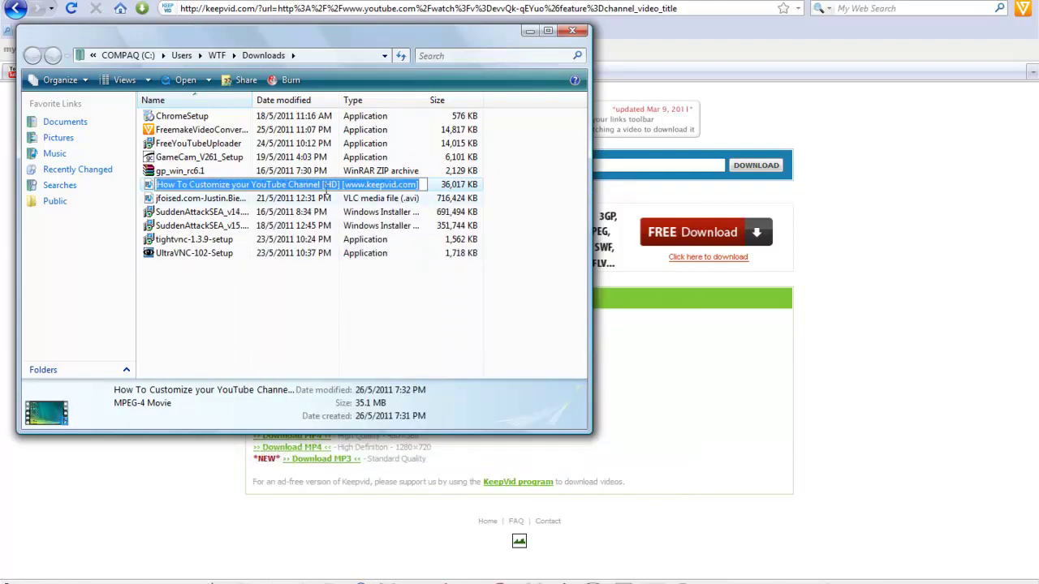
click(422, 187)
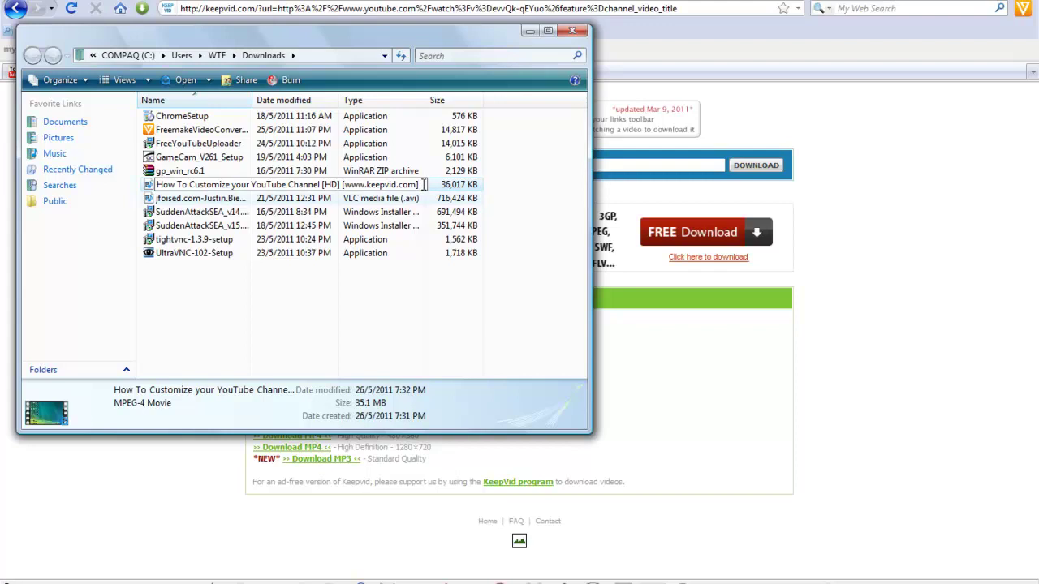
drag(422, 184, 341, 185)
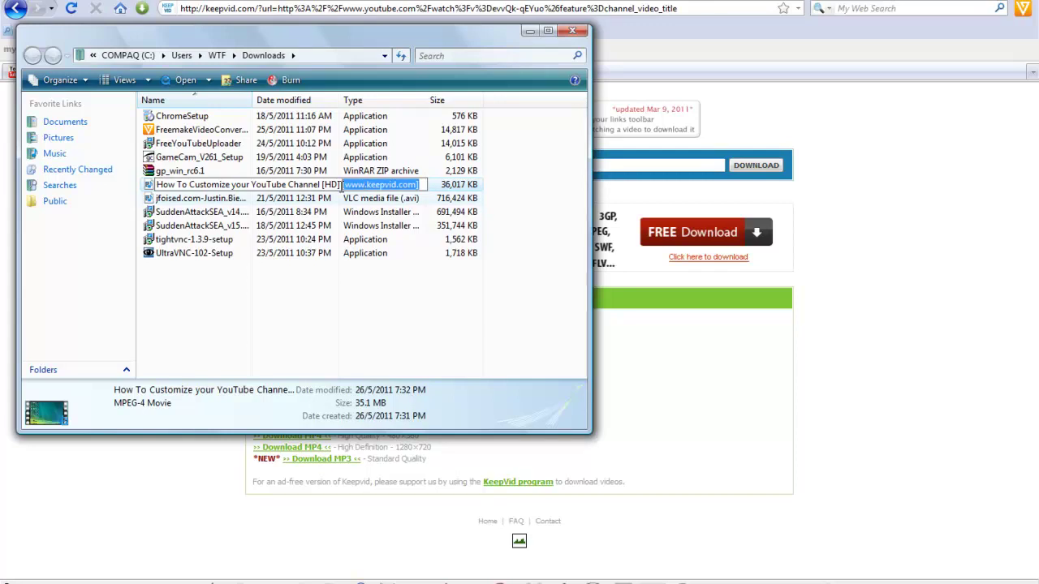
key(BackSpace)
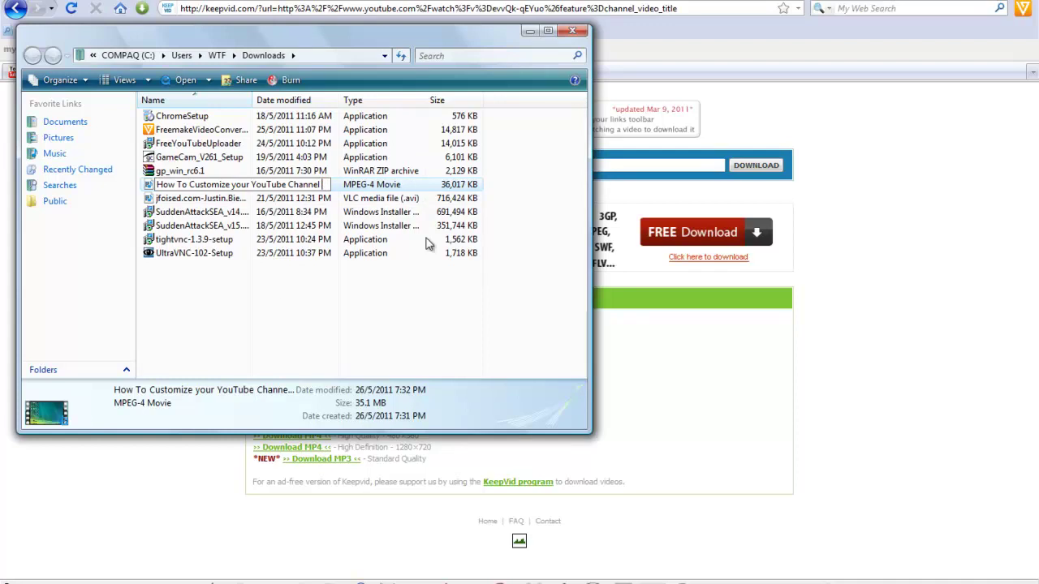
click(542, 245)
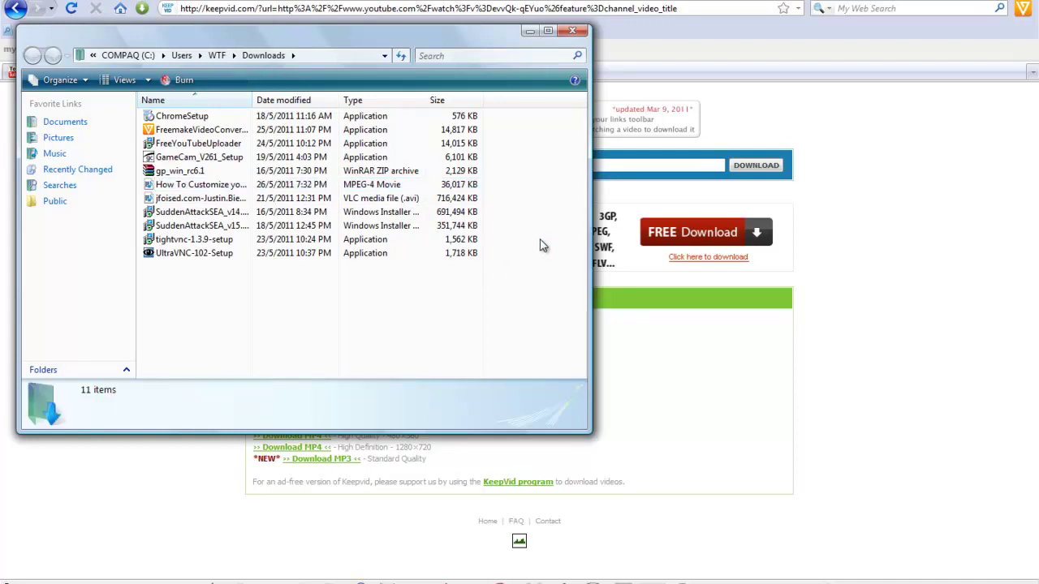
click(272, 188)
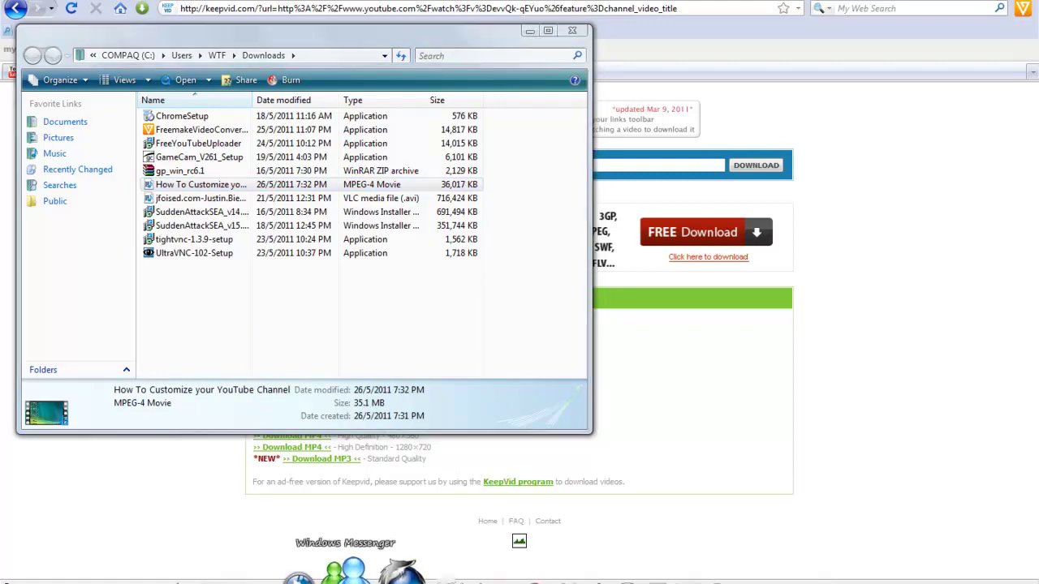
Open the renamed video in QuickTime, play it, and scrub ahead to about 0:22.
key(Return)
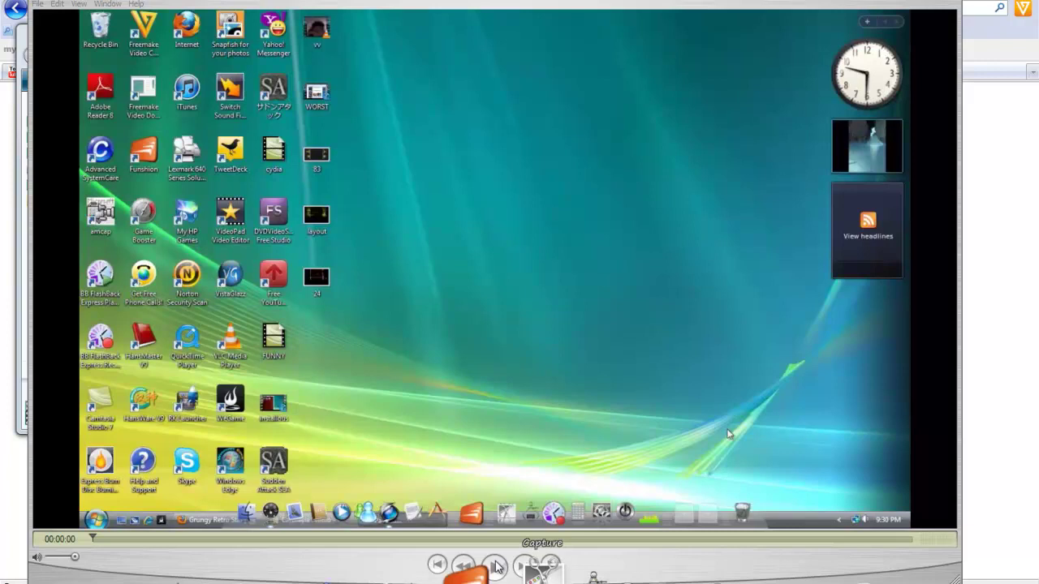
click(495, 566)
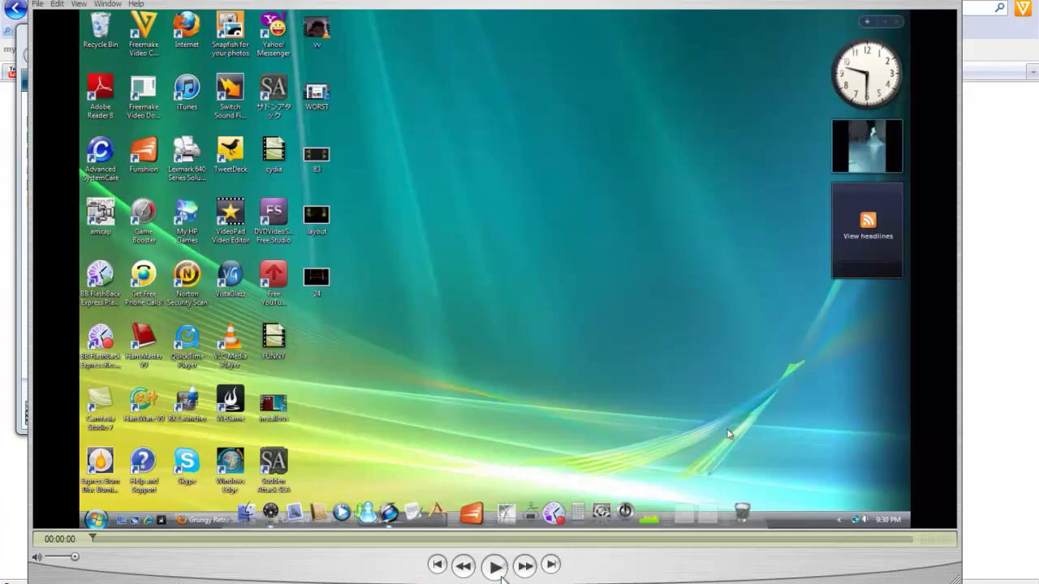
click(497, 566)
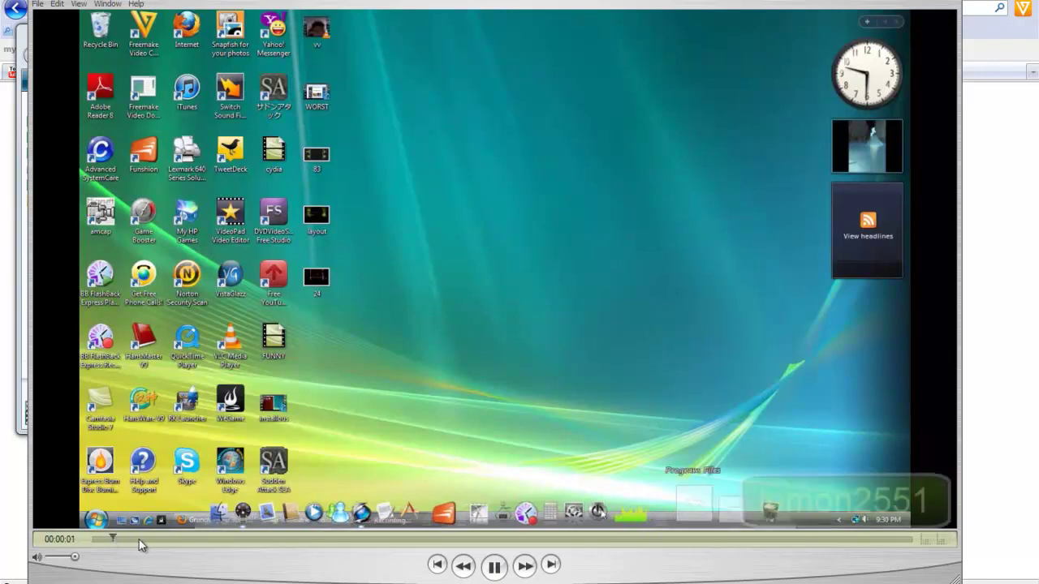
drag(139, 539, 160, 542)
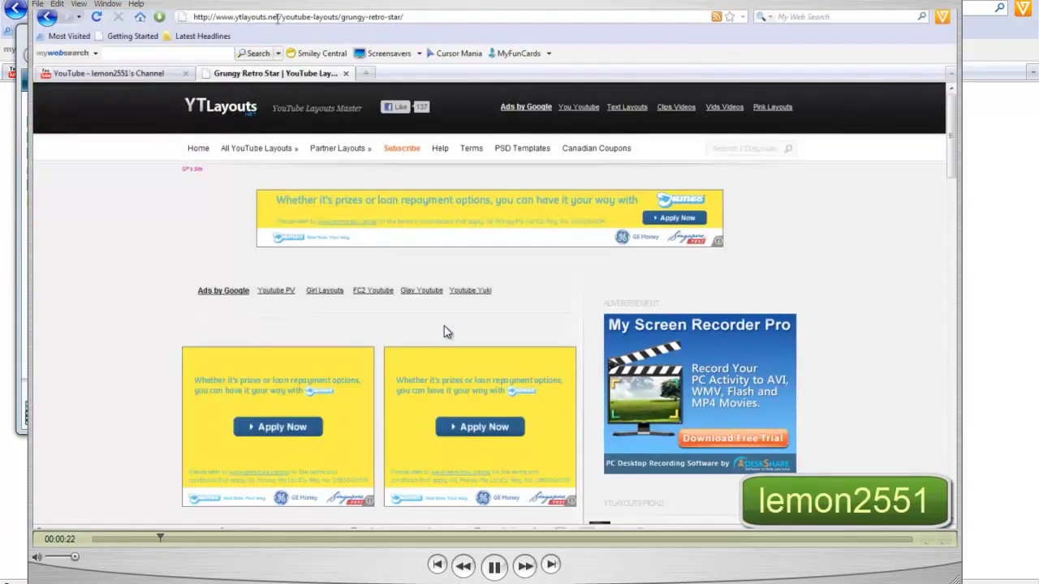